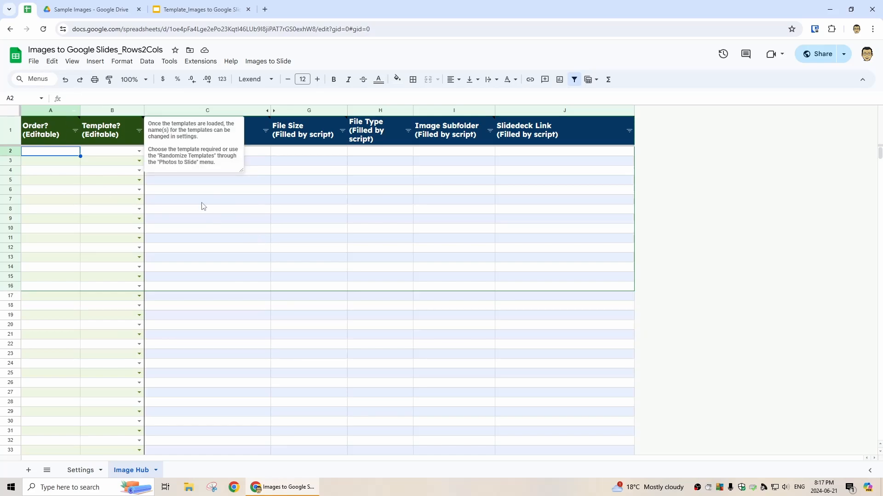
Step: Make a copy of the spreadsheet, named Copy of Images to Google Slides_Rows2Cols, in the Images To Slides folder
{"action": "left_click", "coordinate": [33, 61]}
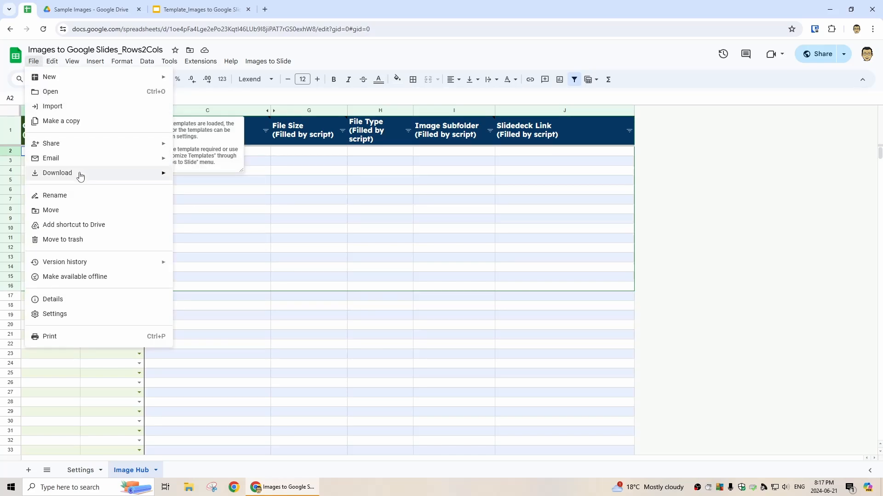
{"action": "left_click", "coordinate": [72, 124]}
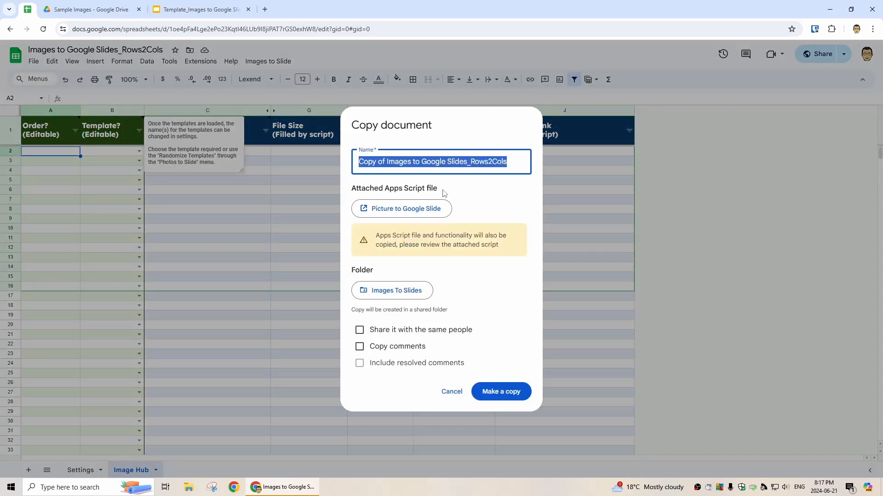
{"action": "left_click", "coordinate": [499, 392]}
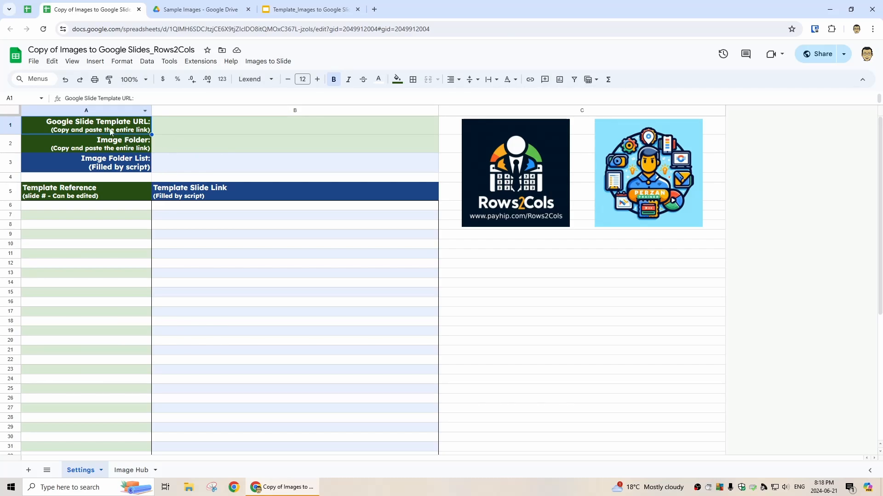
Step: Switch to the Template_Images to Google Slides presentation and examine the third slide's background, <<filename>> box and image placeholder
{"action": "left_click", "coordinate": [309, 10]}
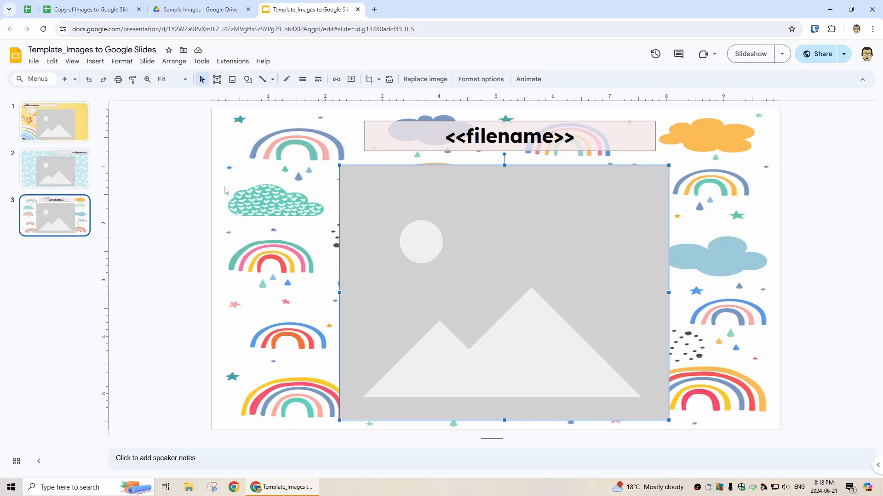
{"action": "left_click_drag", "start_coordinate": [259, 155], "coordinate": [231, 229]}
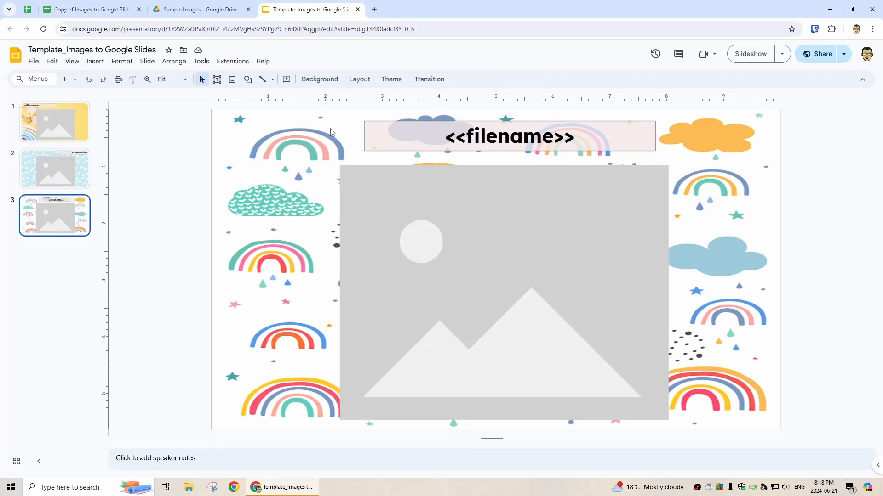
{"action": "left_click_drag", "start_coordinate": [248, 180], "coordinate": [221, 247]}
{"action": "left_click_drag", "start_coordinate": [265, 154], "coordinate": [257, 207]}
{"action": "left_click_drag", "start_coordinate": [224, 154], "coordinate": [270, 224]}
{"action": "left_click_drag", "start_coordinate": [255, 155], "coordinate": [286, 208]}
{"action": "left_click_drag", "start_coordinate": [238, 214], "coordinate": [275, 252]}
{"action": "left_click", "coordinate": [459, 233]}
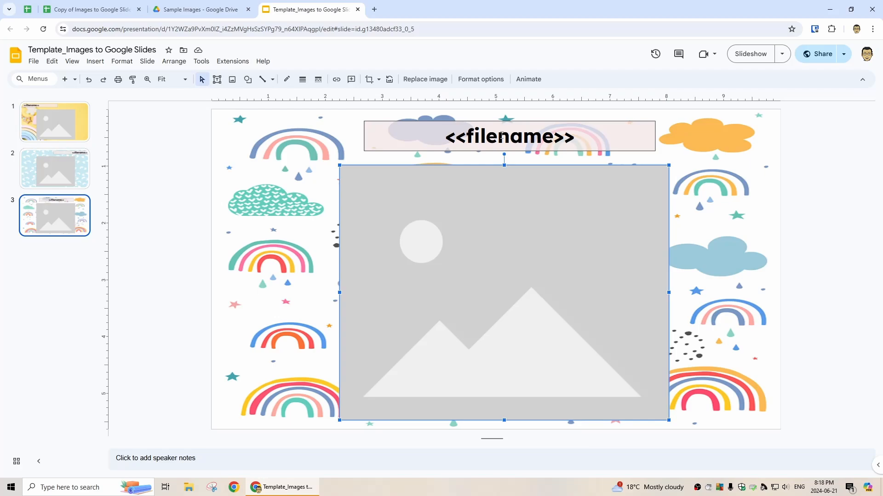
Step: Copy the template presentation's full link into the Google Slide Template URL cell B1 of the copied spreadsheet's Settings sheet
{"action": "left_click", "coordinate": [252, 29]}
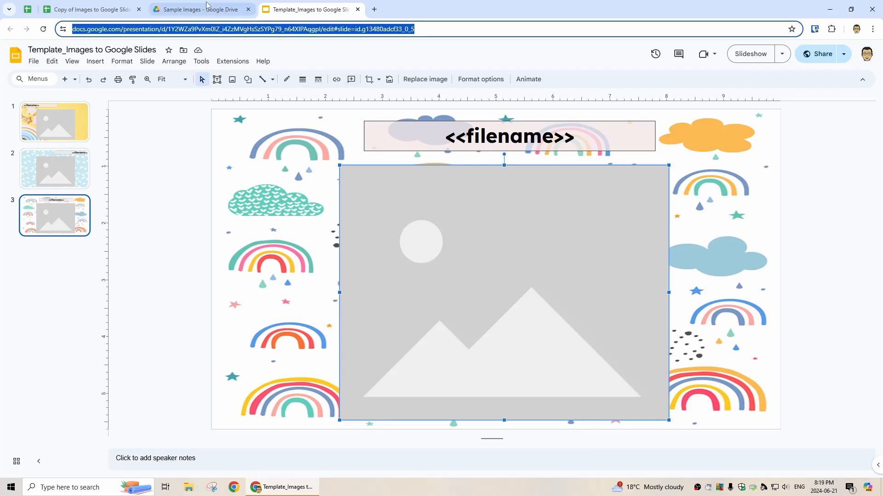
{"action": "left_click", "coordinate": [188, 8]}
{"action": "left_click", "coordinate": [118, 12]}
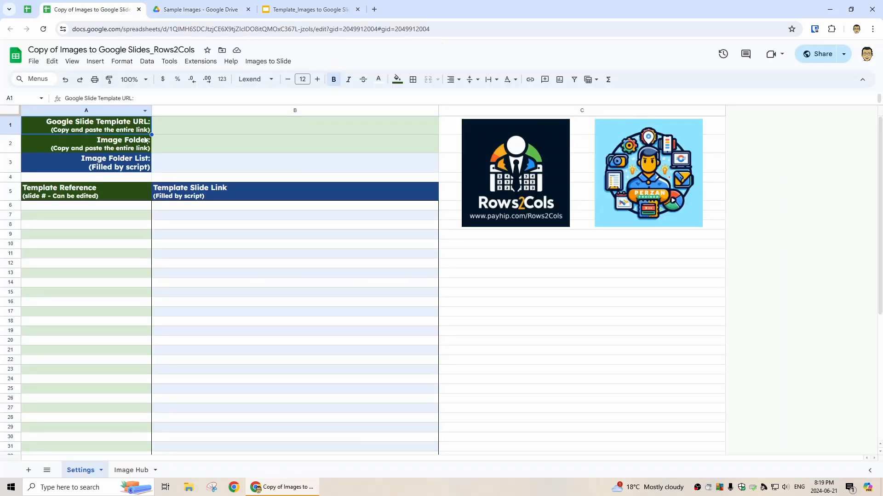
{"action": "left_click", "coordinate": [171, 125]}
{"action": "key", "text": "ctrl+v"}
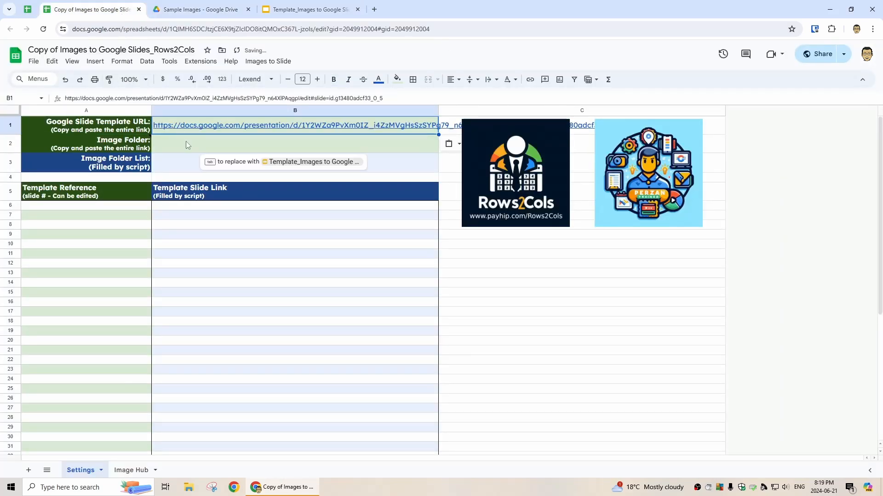
Step: Copy the full link of the Sample Images folder in Google Drive into the Image Folder cell B2 of the Settings sheet
{"action": "left_click", "coordinate": [185, 142]}
{"action": "left_click", "coordinate": [196, 11]}
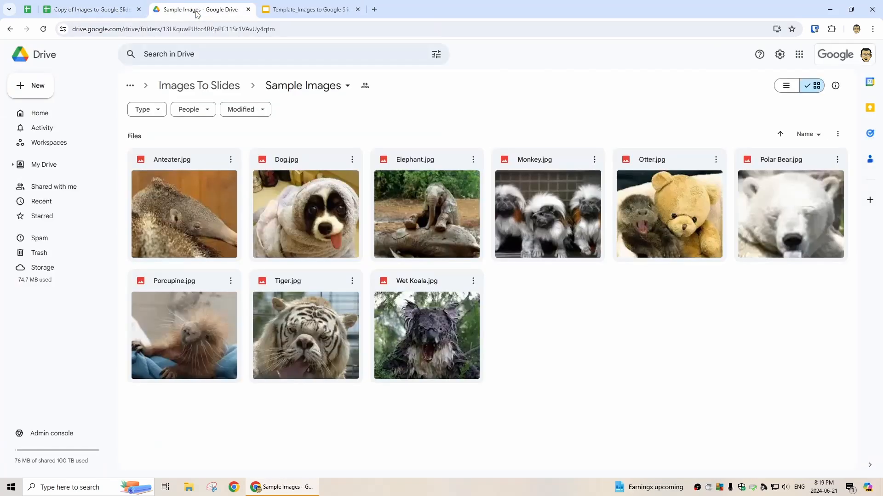
{"action": "left_click", "coordinate": [298, 28]}
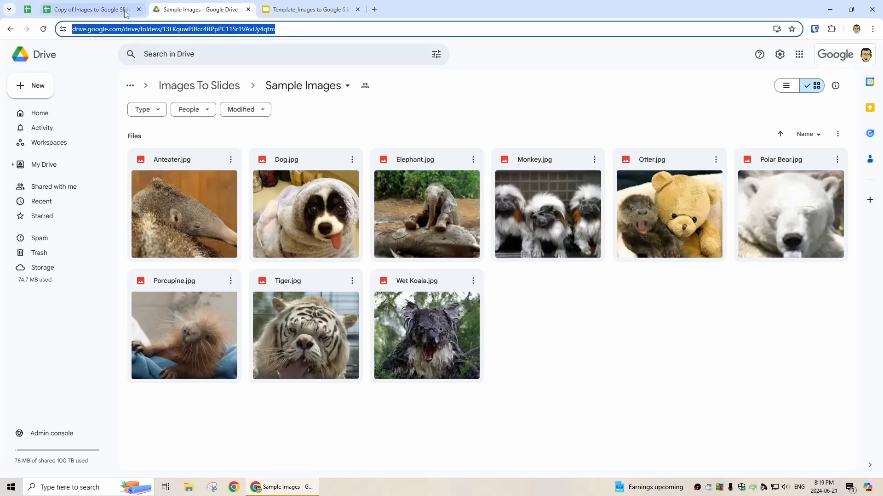
{"action": "left_click", "coordinate": [92, 9]}
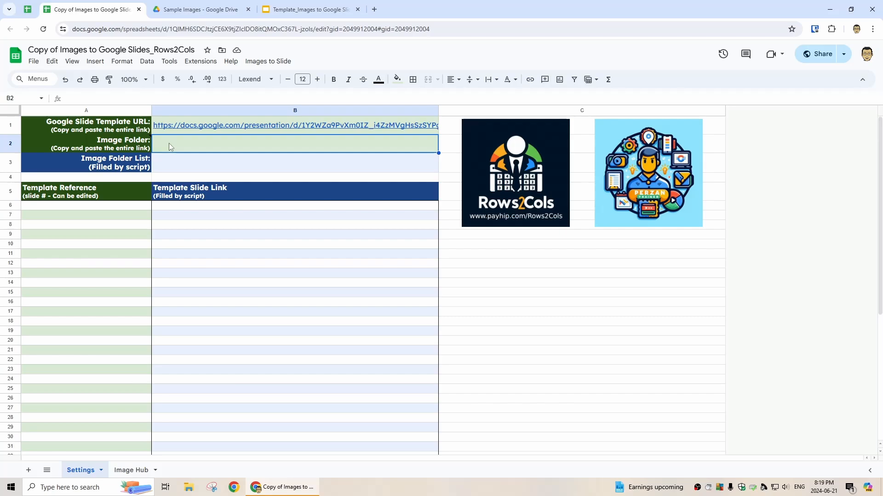
{"action": "key", "text": "ctrl+v"}
{"action": "left_click", "coordinate": [286, 168]}
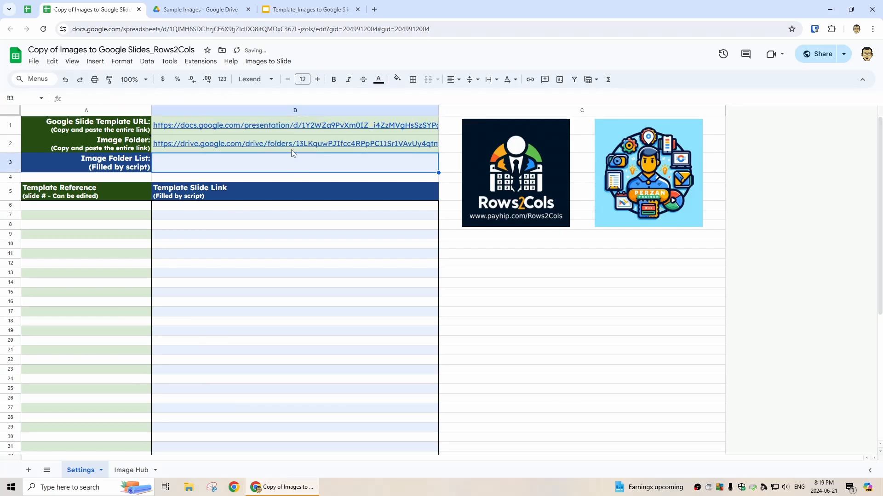
{"action": "left_click", "coordinate": [292, 149]}
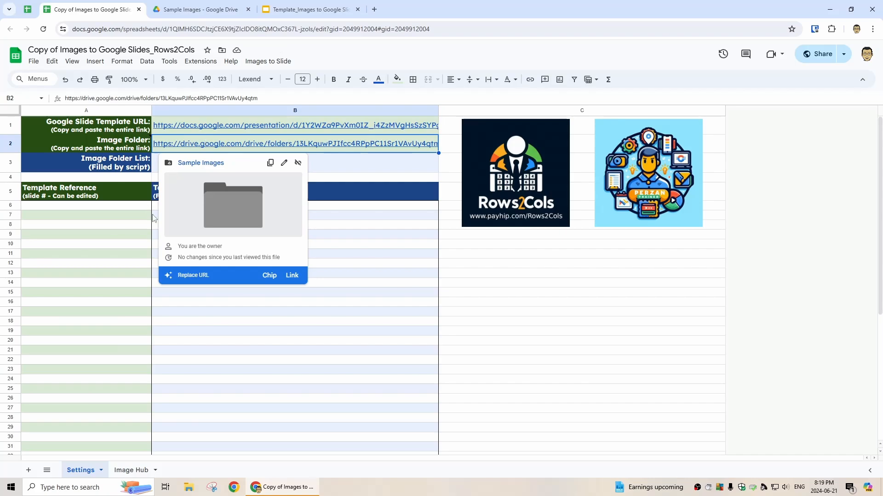
Step: Start Get Templates and authorize the attached Picture to Google Slide script with the owner's Google account
{"action": "left_click", "coordinate": [268, 62]}
{"action": "left_click", "coordinate": [282, 82]}
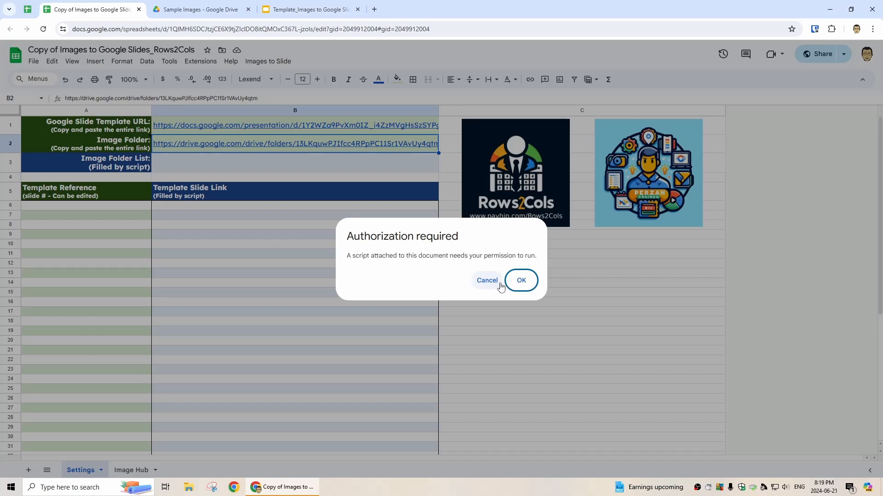
{"action": "left_click", "coordinate": [519, 281]}
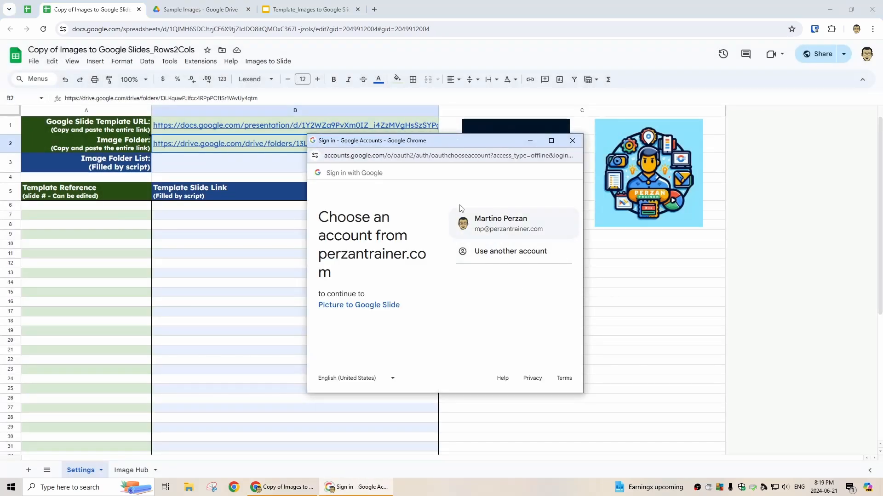
{"action": "left_click", "coordinate": [486, 230]}
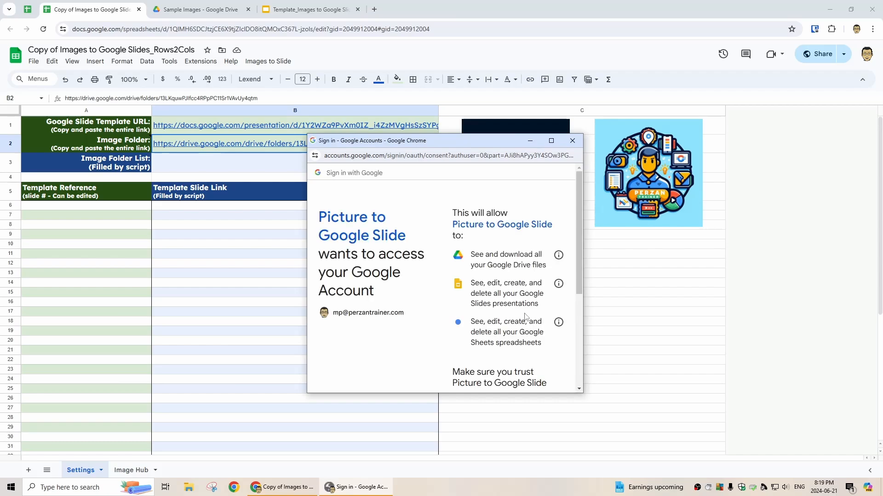
{"action": "scroll", "coordinate": [527, 318], "scroll_direction": "down", "scroll_amount": 5}
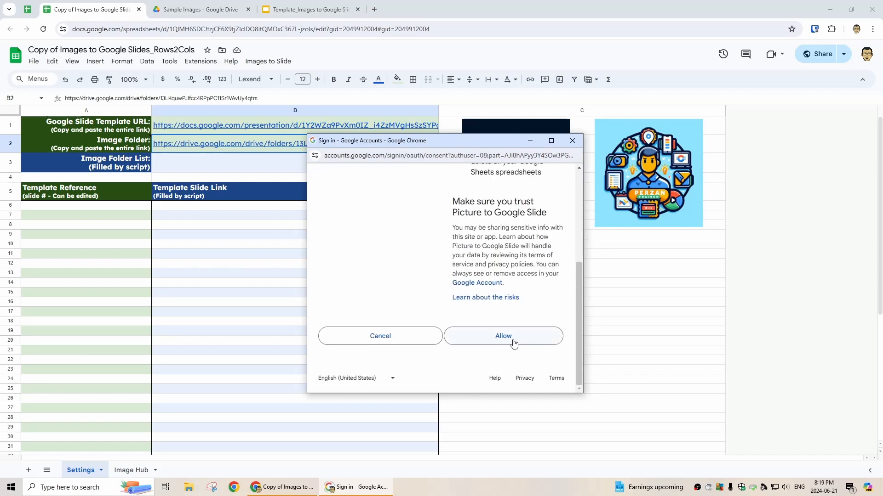
{"action": "left_click", "coordinate": [513, 343]}
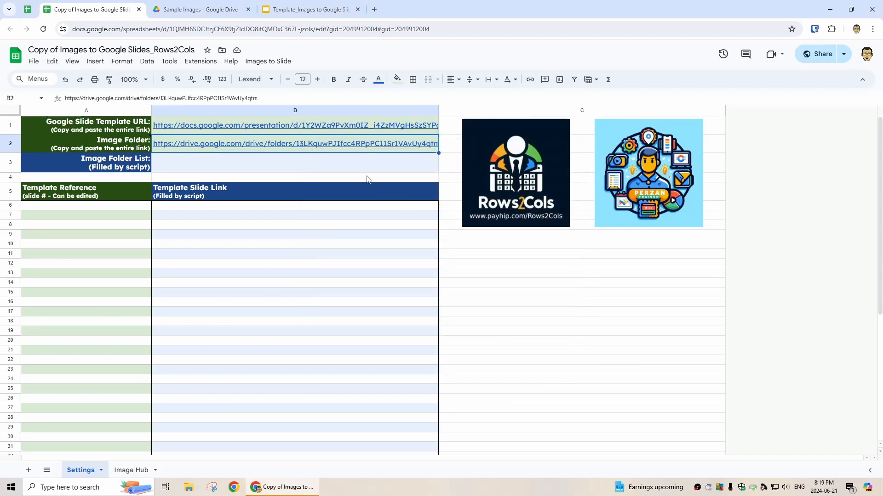
Step: Run Get Templates to load the template slide links into the Settings sheet
{"action": "left_click", "coordinate": [270, 62]}
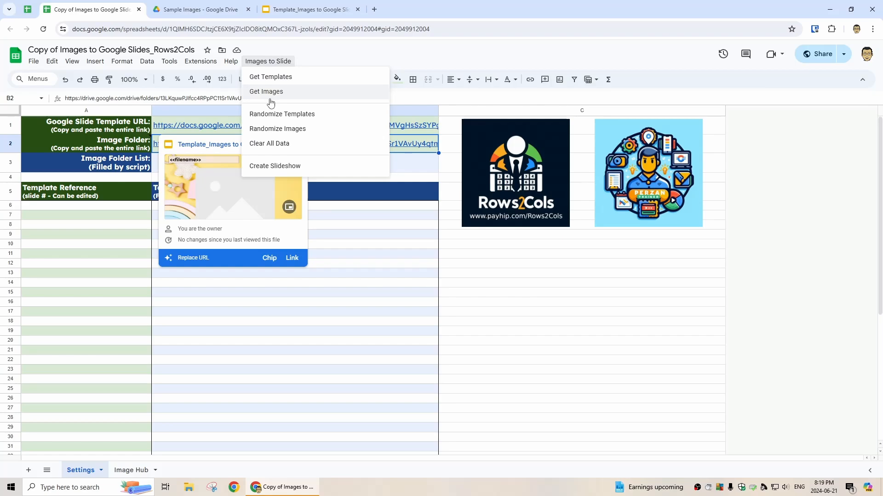
{"action": "left_click", "coordinate": [295, 78]}
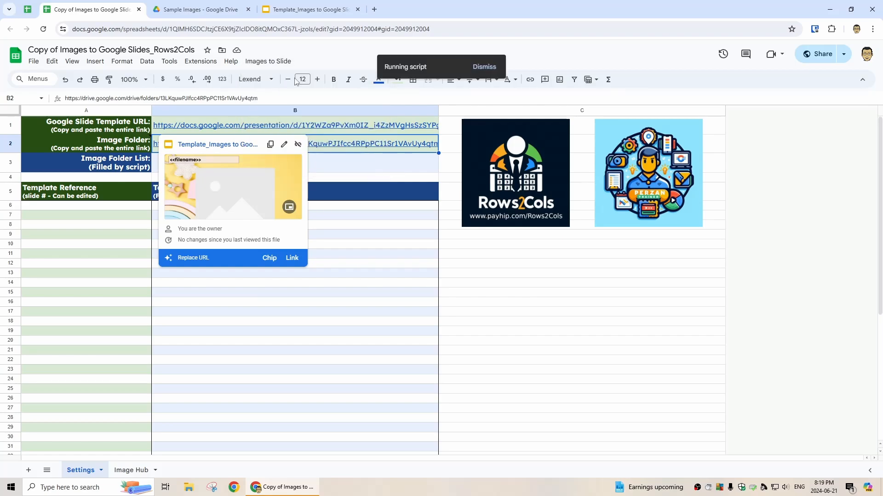
{"action": "left_click", "coordinate": [392, 208]}
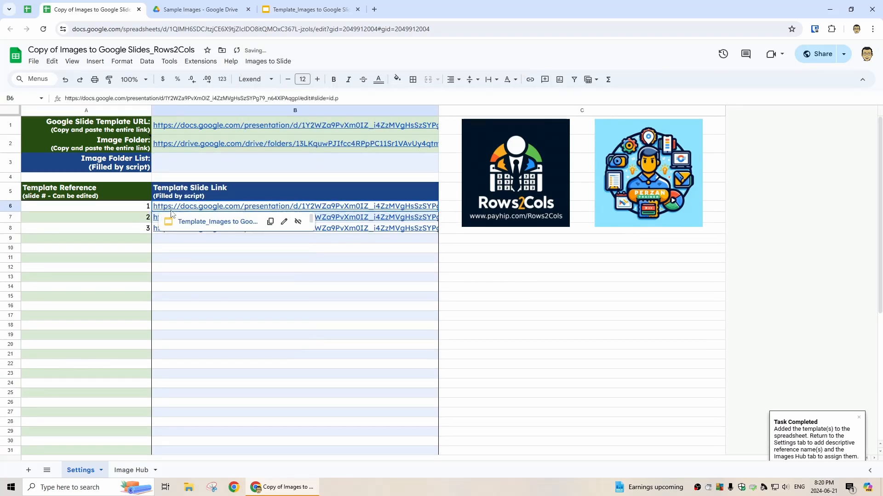
{"action": "left_click", "coordinate": [392, 218]}
Step: Preview the first template slide's link and set its template reference in A6 to Yellow
{"action": "left_click", "coordinate": [343, 211]}
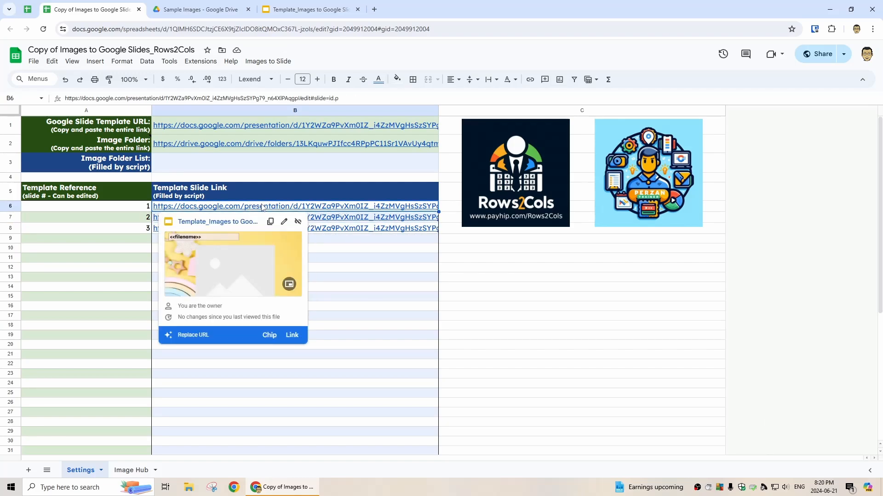
{"action": "left_click", "coordinate": [118, 210]}
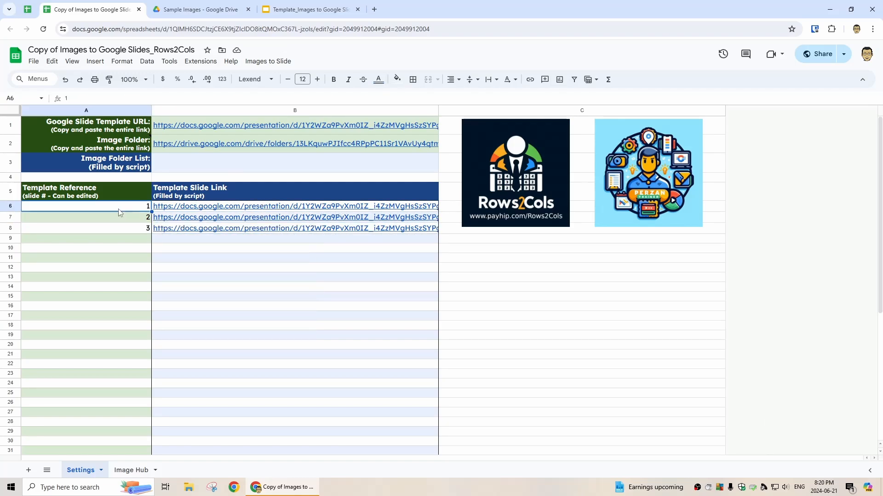
{"action": "type", "text": "Yellow"}
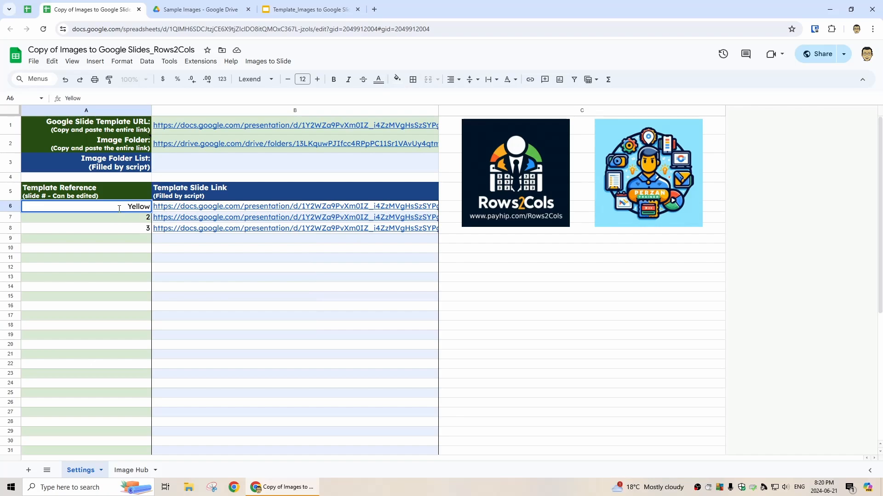
{"action": "key", "text": "Return"}
Step: Open the second template slide from its link to check its design, and set its template reference in A7 to Teal
{"action": "left_click", "coordinate": [187, 220]}
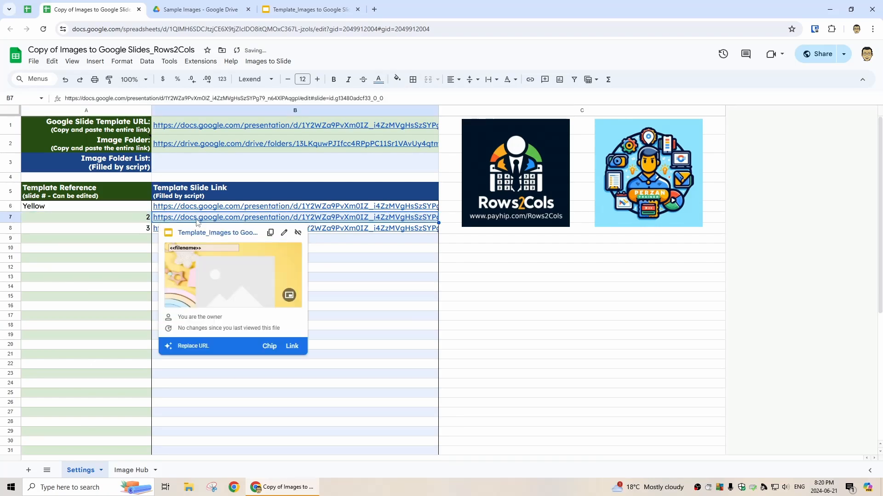
{"action": "left_click", "coordinate": [232, 232]}
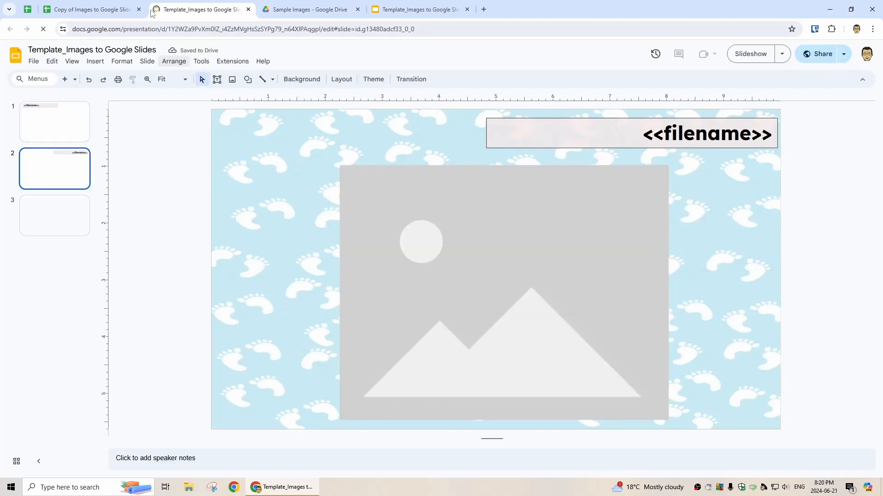
{"action": "left_click", "coordinate": [87, 9]}
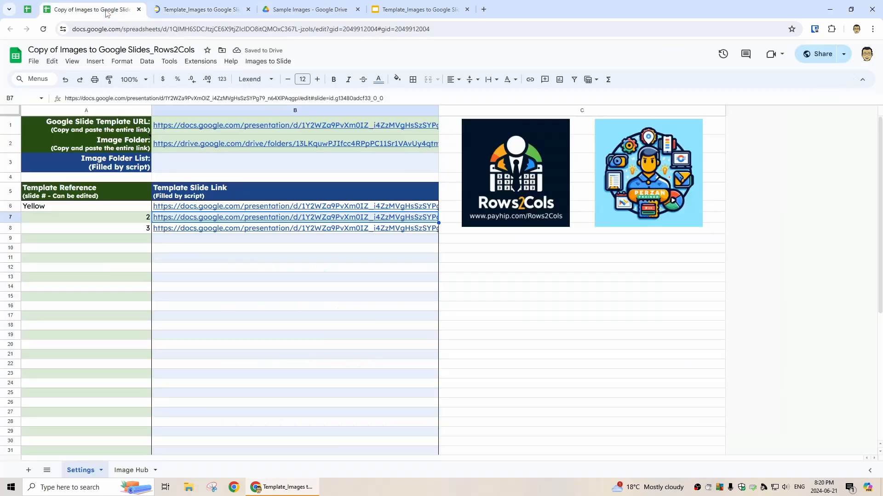
{"action": "left_click", "coordinate": [122, 219]}
{"action": "type", "text": "Teal"}
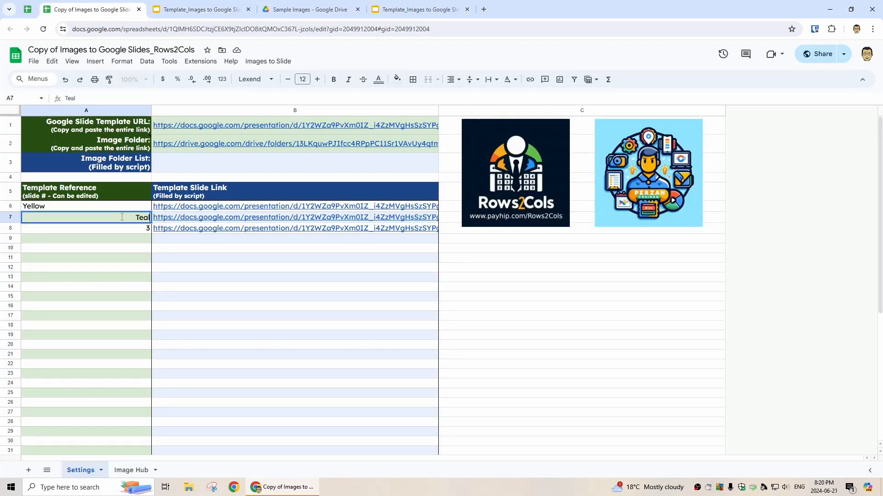
{"action": "key", "text": "Return"}
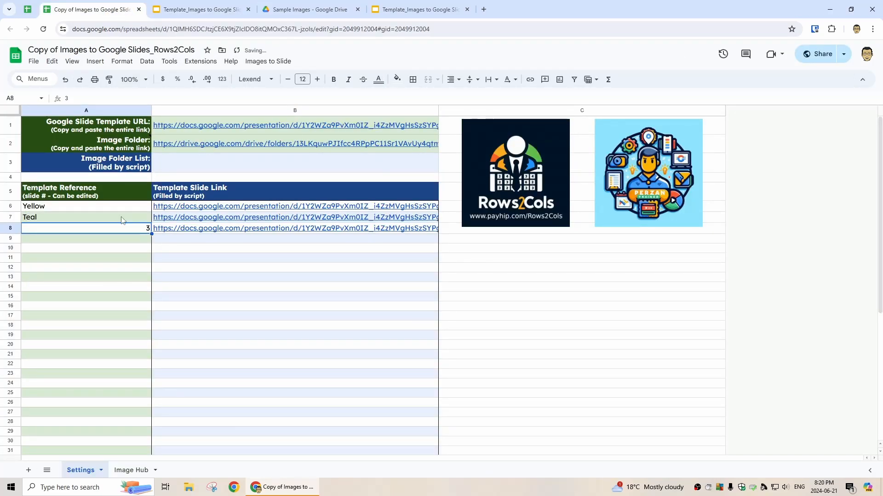
Step: Open the third template slide from its link to check its design, and set its template reference in A8 to Rainbow
{"action": "left_click", "coordinate": [212, 230]}
{"action": "left_click", "coordinate": [213, 245]}
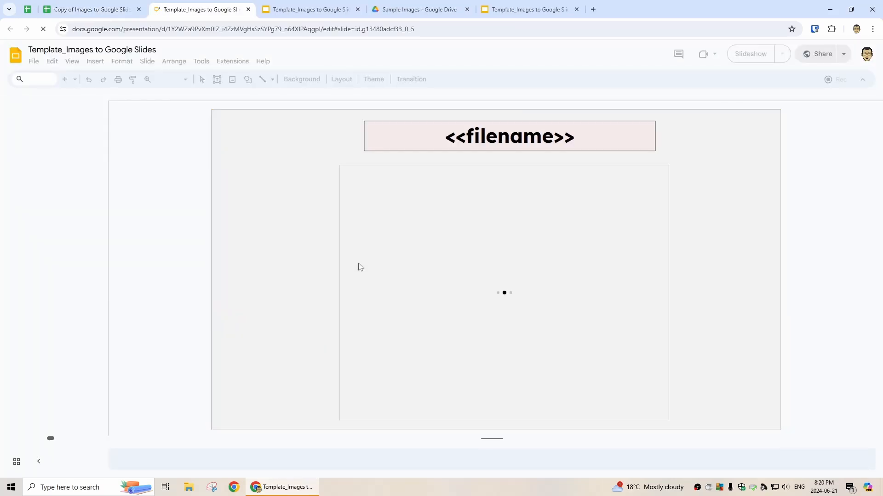
{"action": "left_click", "coordinate": [113, 10]}
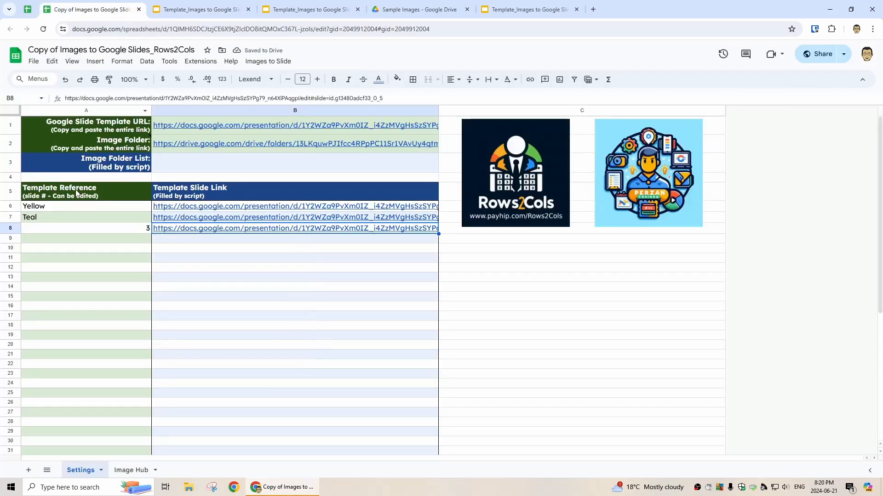
{"action": "left_click", "coordinate": [62, 228]}
{"action": "type", "text": "Rainbow"}
{"action": "key", "text": "Return"}
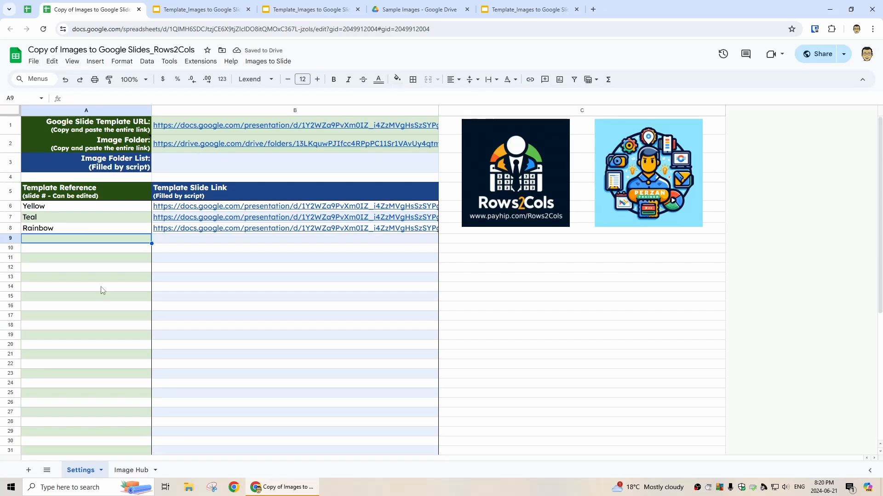
Step: Run Get Images on the Image Hub sheet to load the image file list from the folder
{"action": "left_click", "coordinate": [131, 470]}
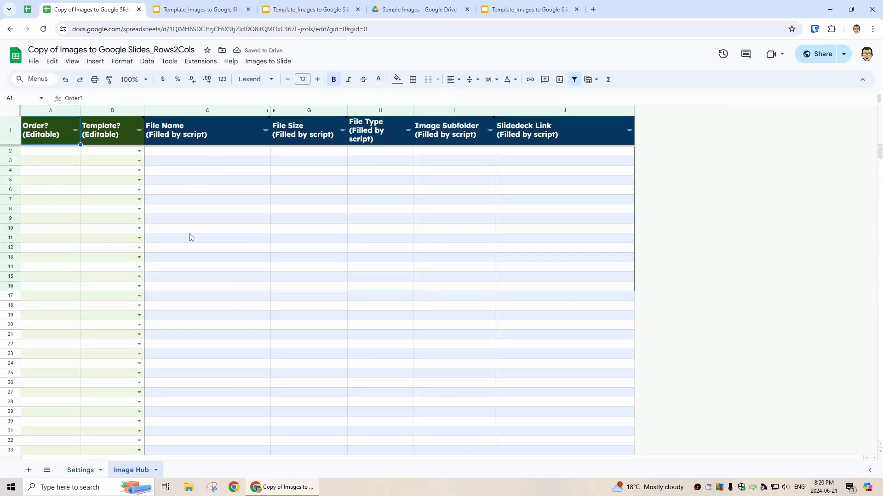
{"action": "left_click", "coordinate": [279, 62]}
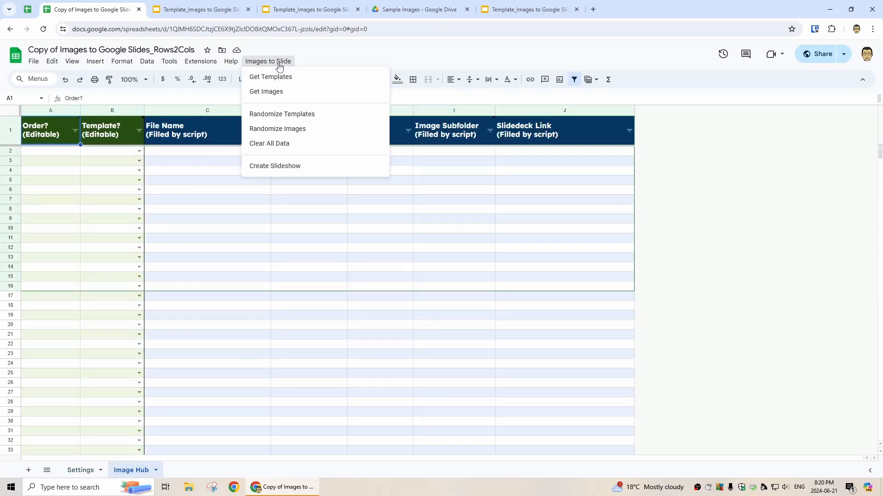
{"action": "left_click", "coordinate": [299, 92]}
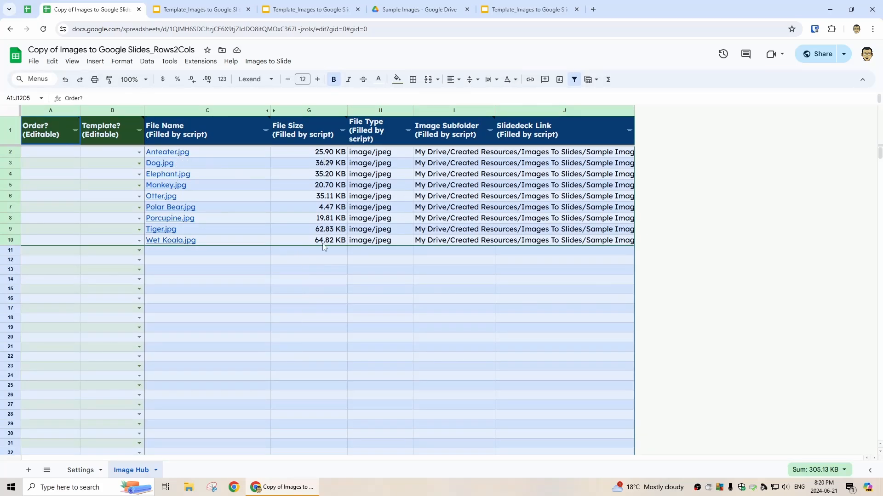
Step: Assign the Yellow template to Anteater.jpg, Teal to Dog.jpg and Rainbow to Elephant.jpg in cells B2 to B4
{"action": "mouse_move", "coordinate": [325, 139]}
{"action": "left_click", "coordinate": [139, 152]}
{"action": "left_click", "coordinate": [99, 166]}
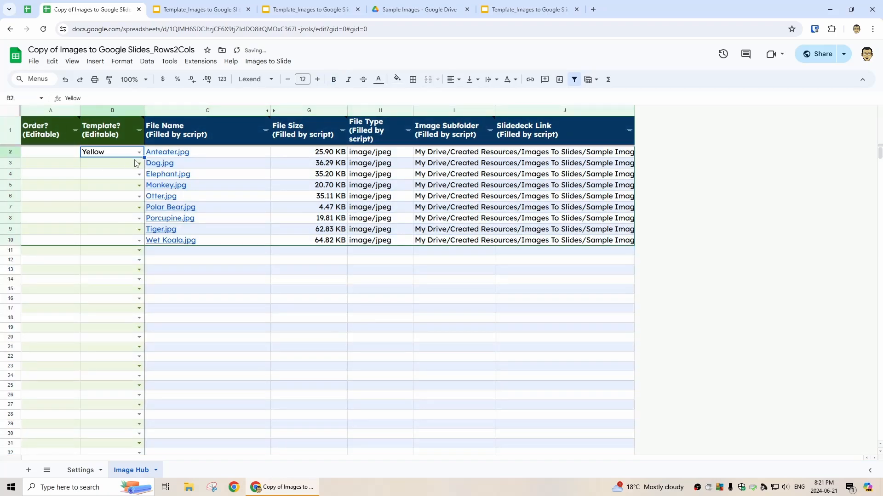
{"action": "left_click", "coordinate": [139, 162]}
{"action": "left_click", "coordinate": [118, 188]}
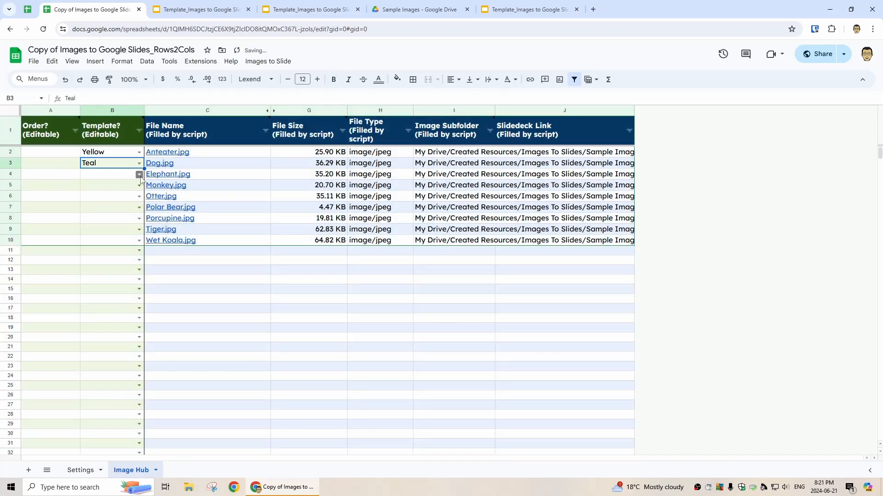
{"action": "left_click", "coordinate": [139, 175]}
{"action": "left_click", "coordinate": [115, 213]}
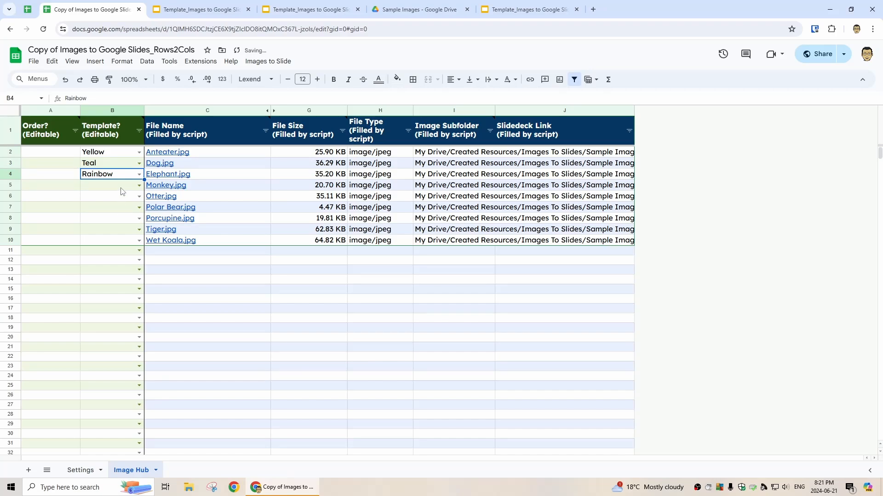
Step: Run Randomize Images to shuffle the image order and Randomize Templates to assign templates to all listed images
{"action": "left_click", "coordinate": [274, 62]}
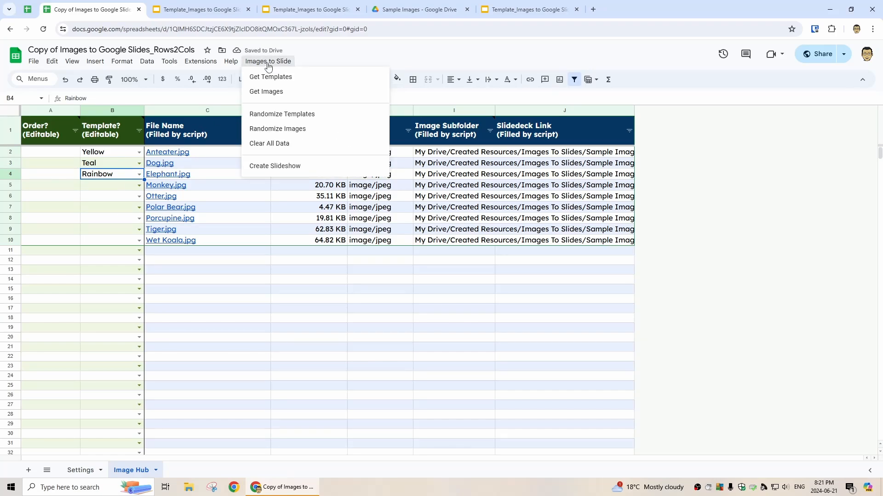
{"action": "left_click", "coordinate": [309, 130]}
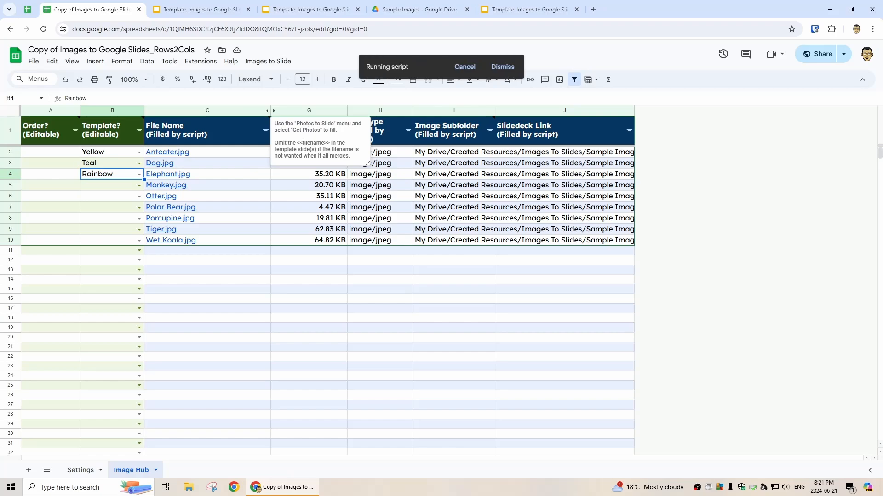
{"action": "left_click", "coordinate": [280, 62]}
{"action": "left_click", "coordinate": [295, 115]}
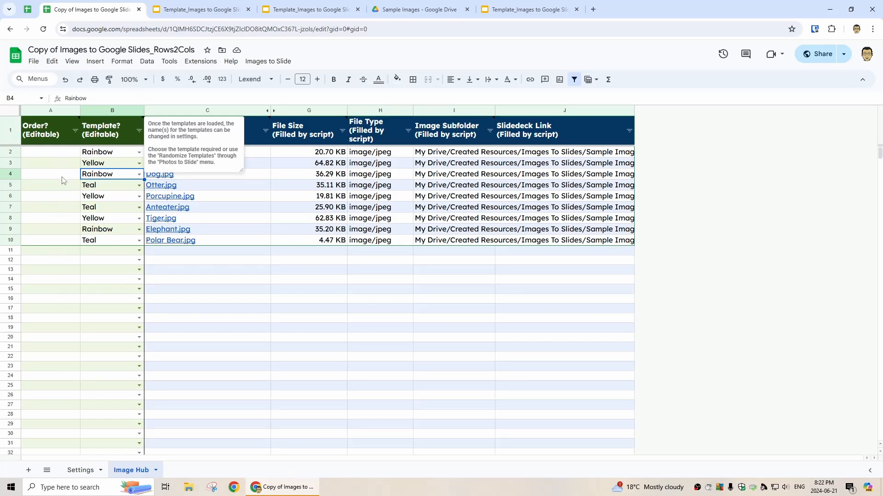
Step: Run Create Slideshow to generate slides from the listed images, and check the presentation and the Image Hub sheet for output
{"action": "left_click", "coordinate": [265, 62]}
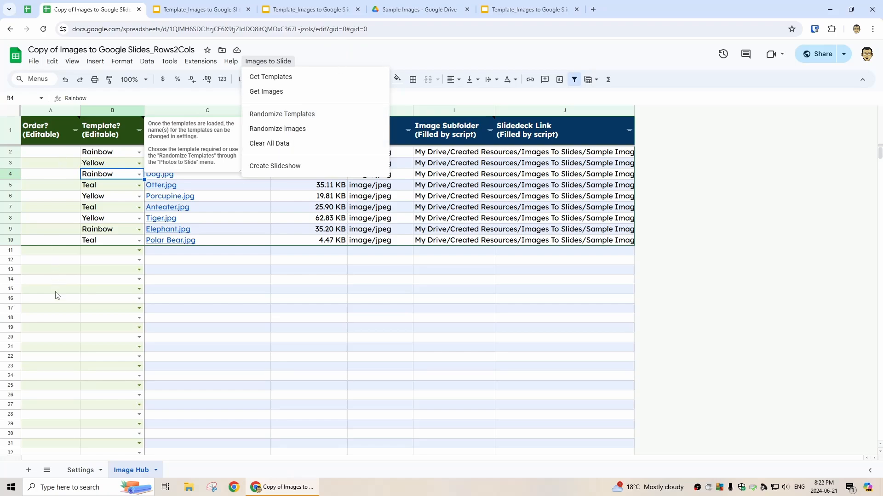
{"action": "left_click", "coordinate": [369, 53]}
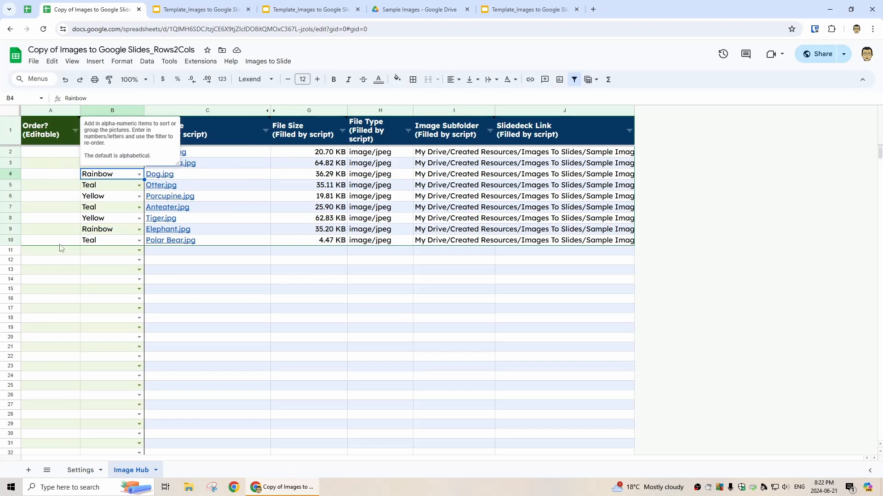
{"action": "left_click", "coordinate": [268, 61]}
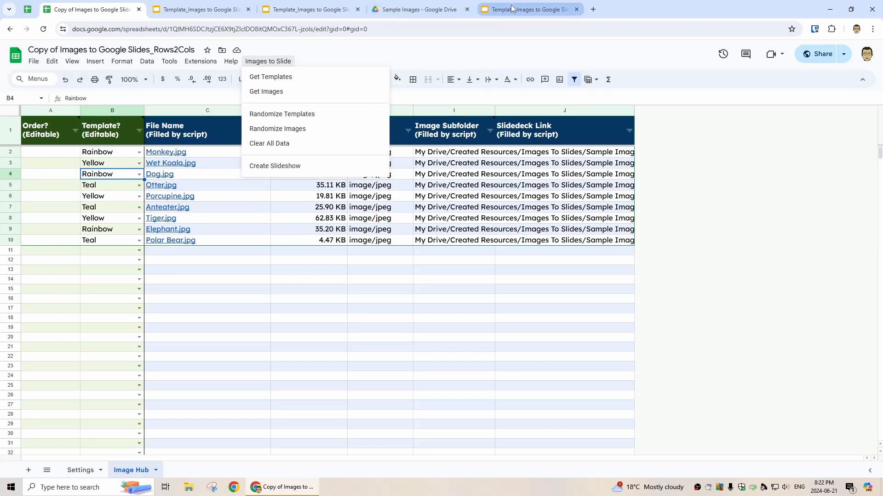
{"action": "left_click", "coordinate": [285, 167]}
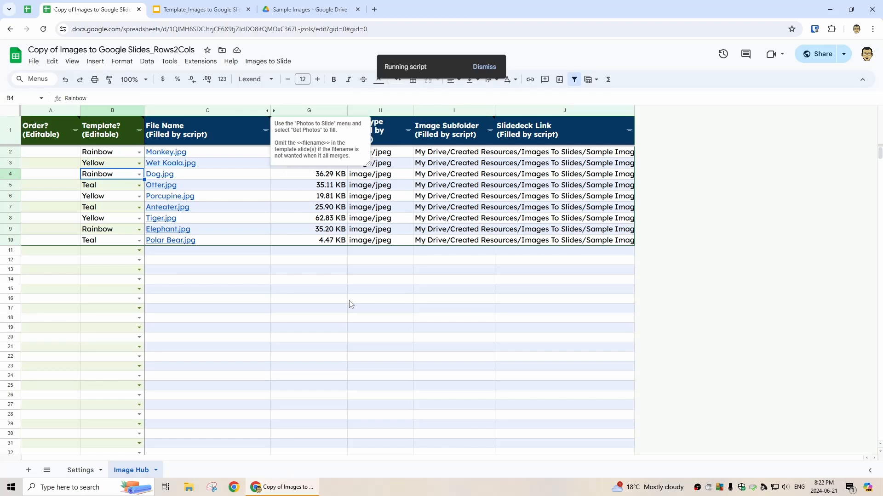
{"action": "left_click", "coordinate": [213, 10]}
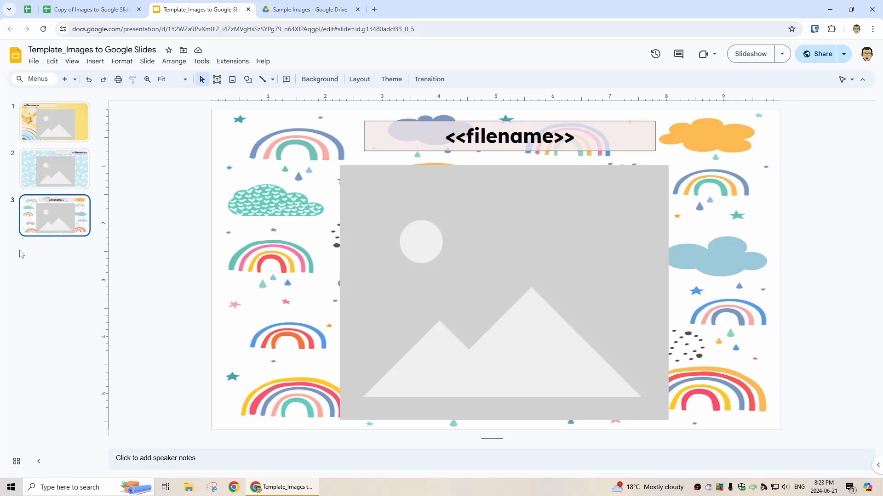
{"action": "left_click", "coordinate": [102, 10]}
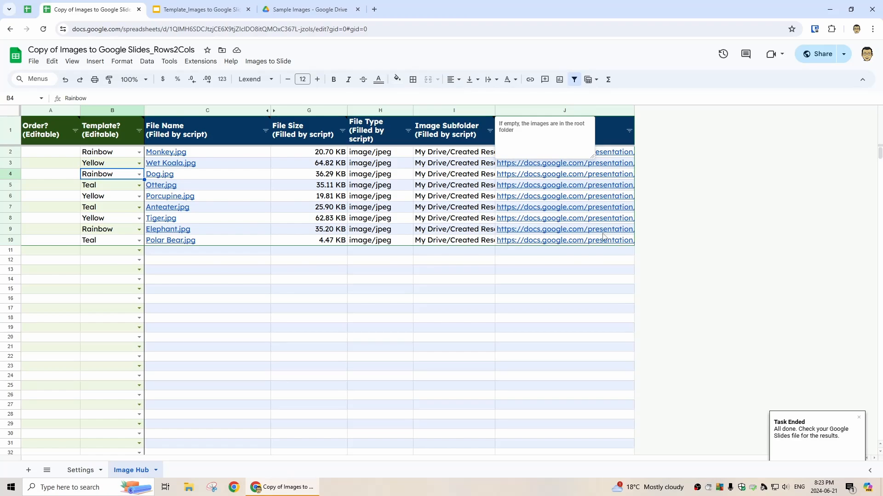
Step: Switch to the template presentation and review the generated image slides, checking their template backgrounds, file name titles and pictures
{"action": "left_click", "coordinate": [201, 8]}
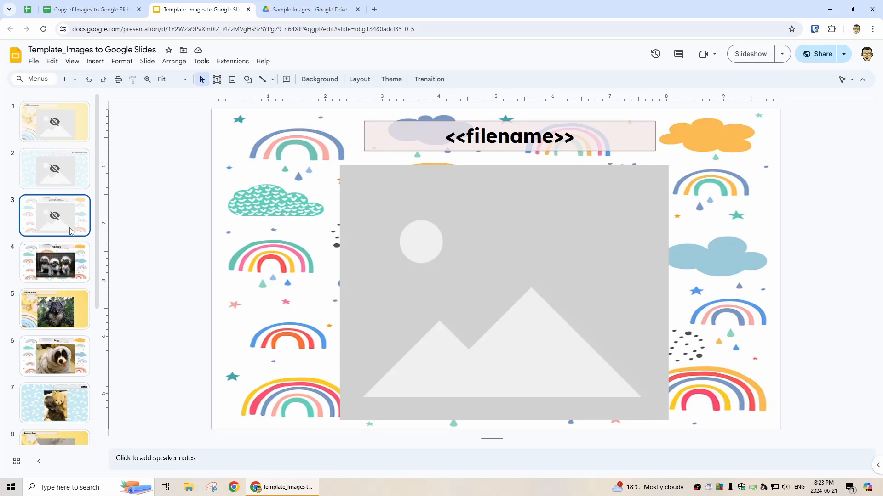
{"action": "left_click", "coordinate": [59, 269]}
{"action": "left_click", "coordinate": [74, 325]}
{"action": "left_click", "coordinate": [73, 364]}
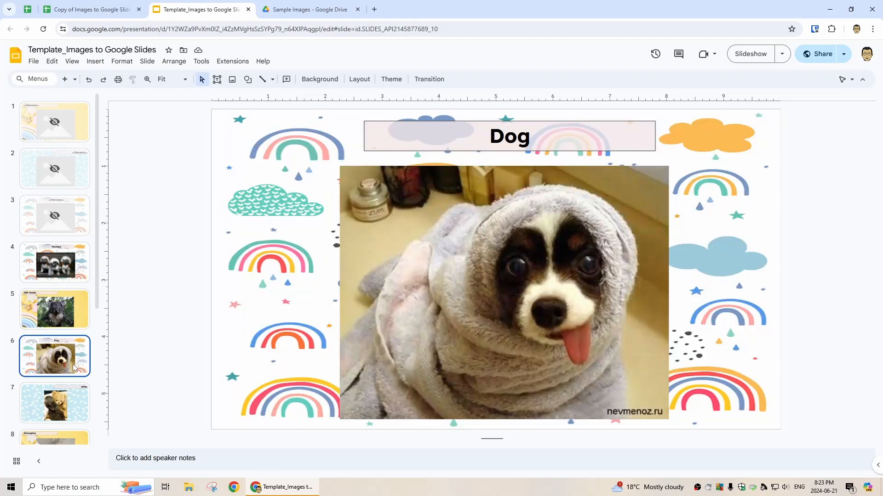
{"action": "left_click", "coordinate": [69, 276]}
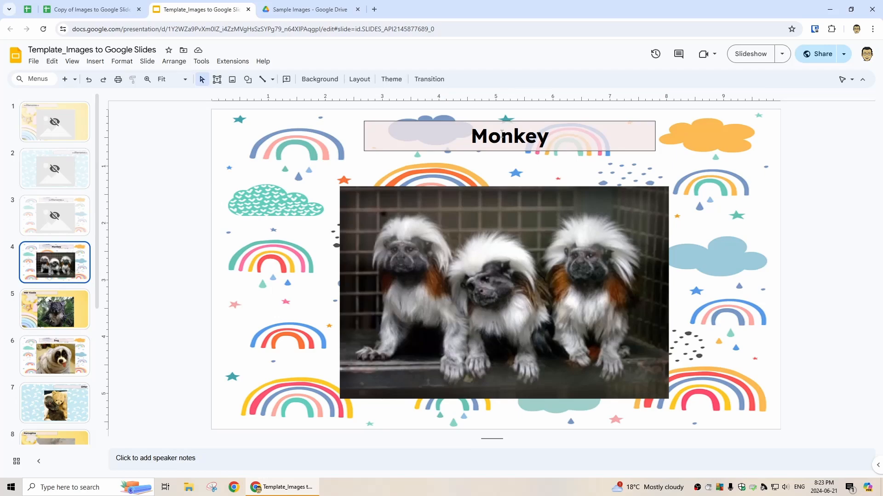
{"action": "left_click", "coordinate": [379, 123]}
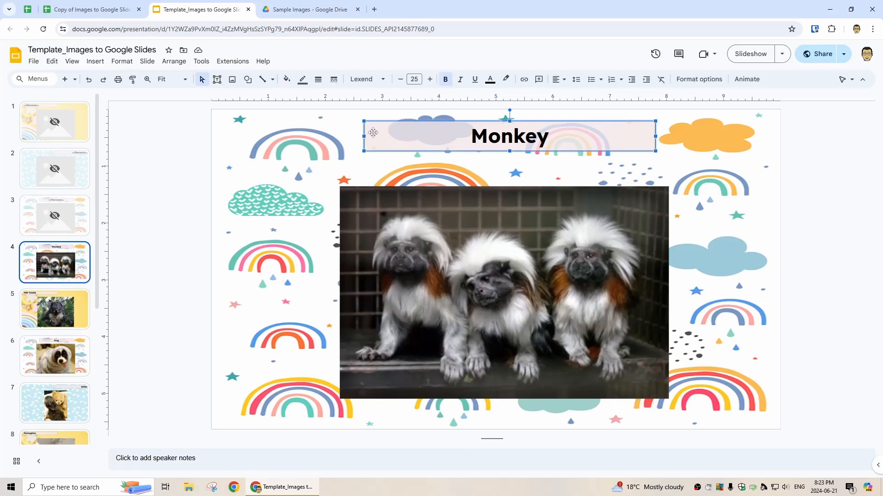
{"action": "left_click", "coordinate": [73, 313]}
{"action": "left_click", "coordinate": [49, 368]}
{"action": "left_click", "coordinate": [56, 403]}
{"action": "scroll", "coordinate": [63, 399], "scroll_direction": "down", "scroll_amount": 4}
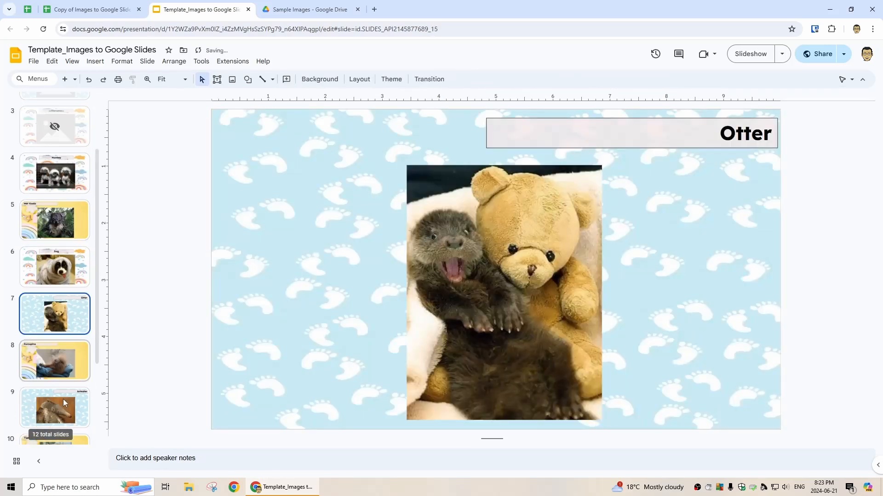
{"action": "left_click", "coordinate": [70, 356]}
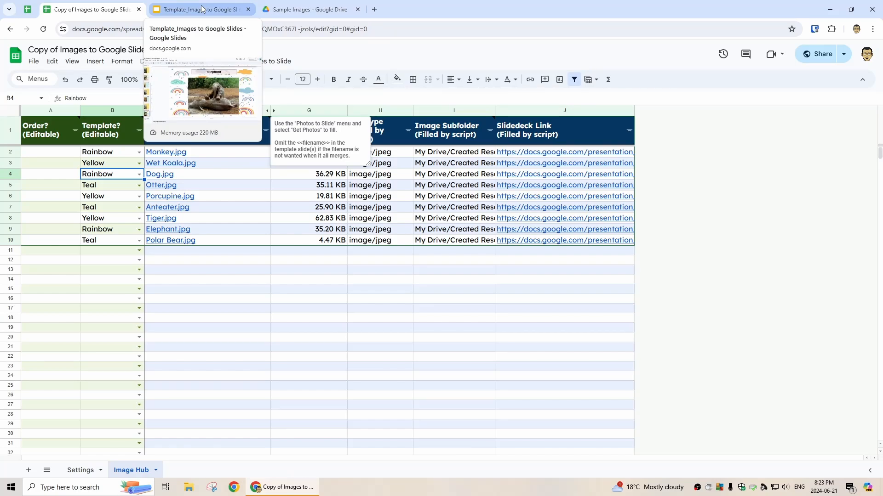
{"action": "left_click", "coordinate": [201, 8]}
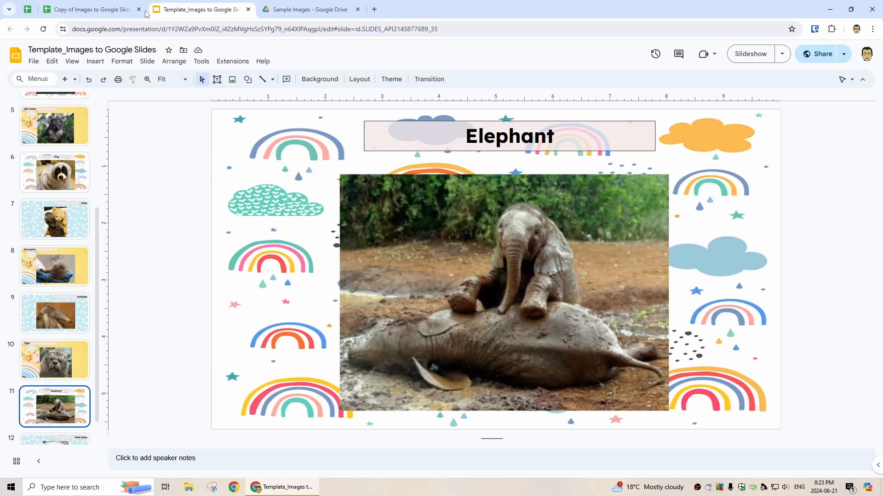
{"action": "mouse_move", "coordinate": [114, 10]}
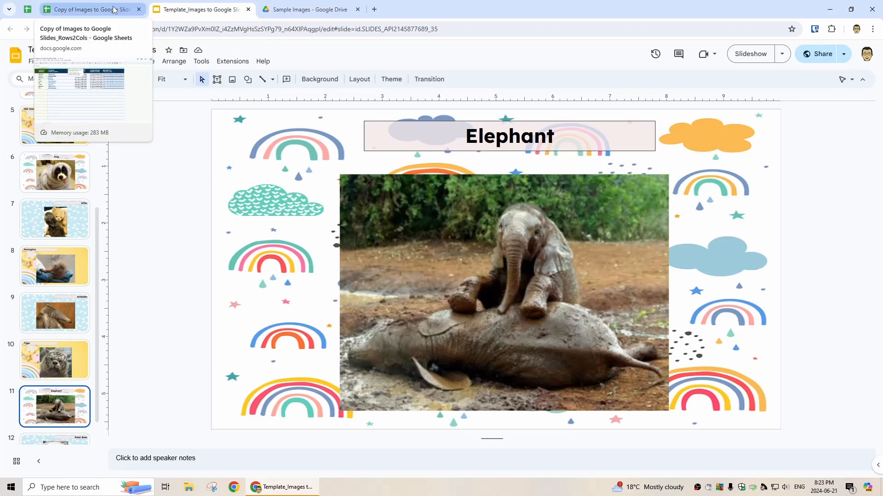